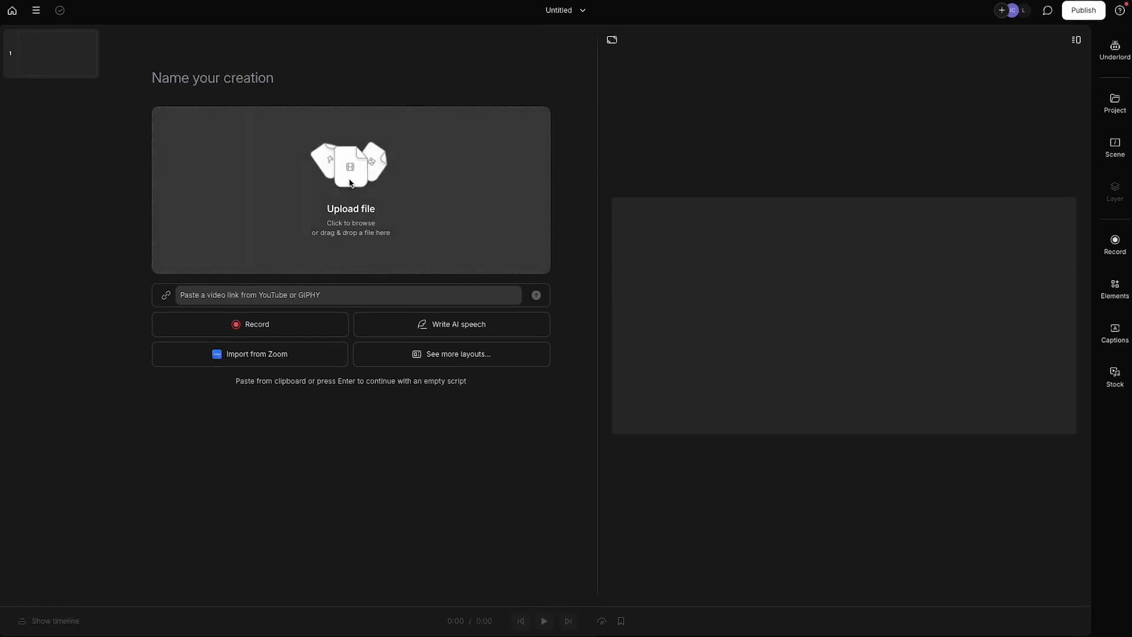
Upload the two podcast recordings and enter the speaker's name for the second file in the transcription dialog
{"action": "left_click", "coordinate": [347, 180]}
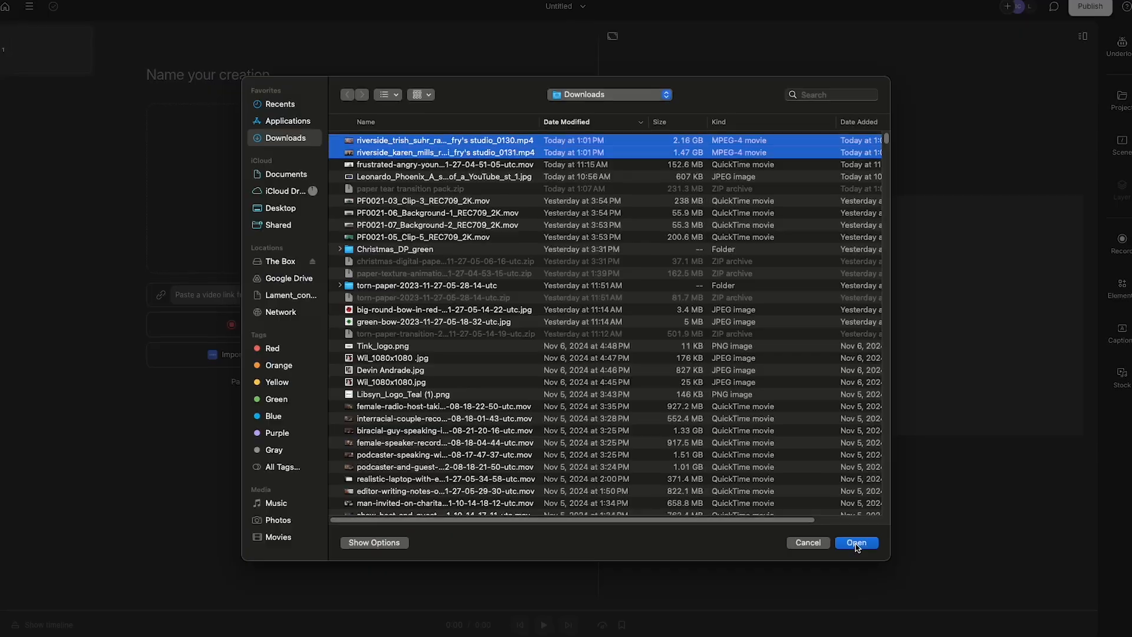
{"action": "left_click", "coordinate": [857, 543]}
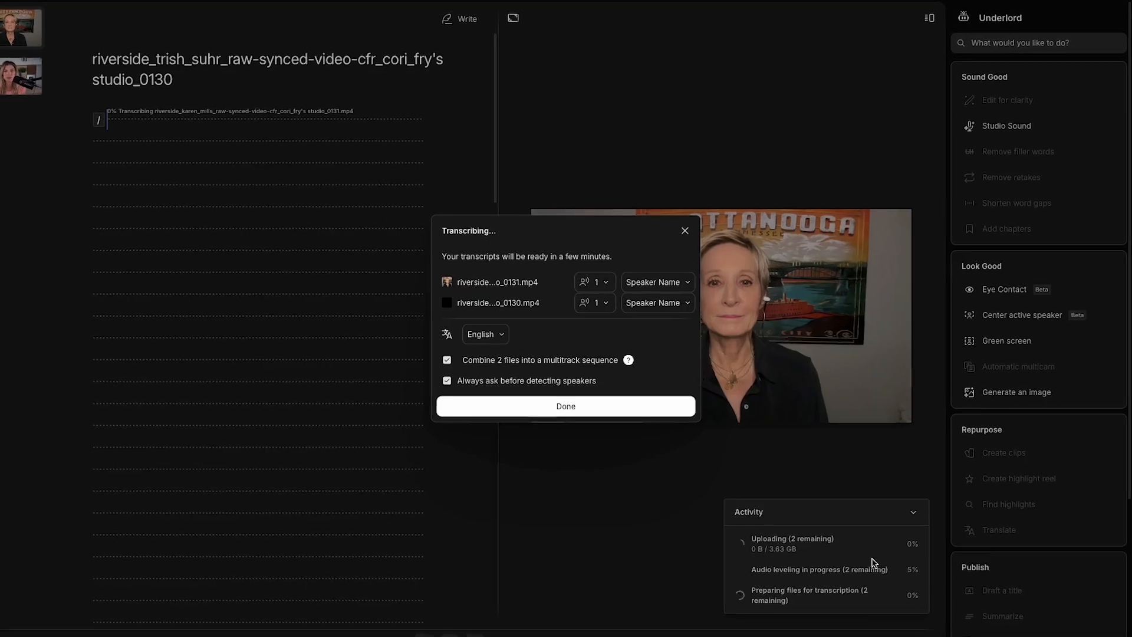
{"action": "left_click", "coordinate": [653, 284]}
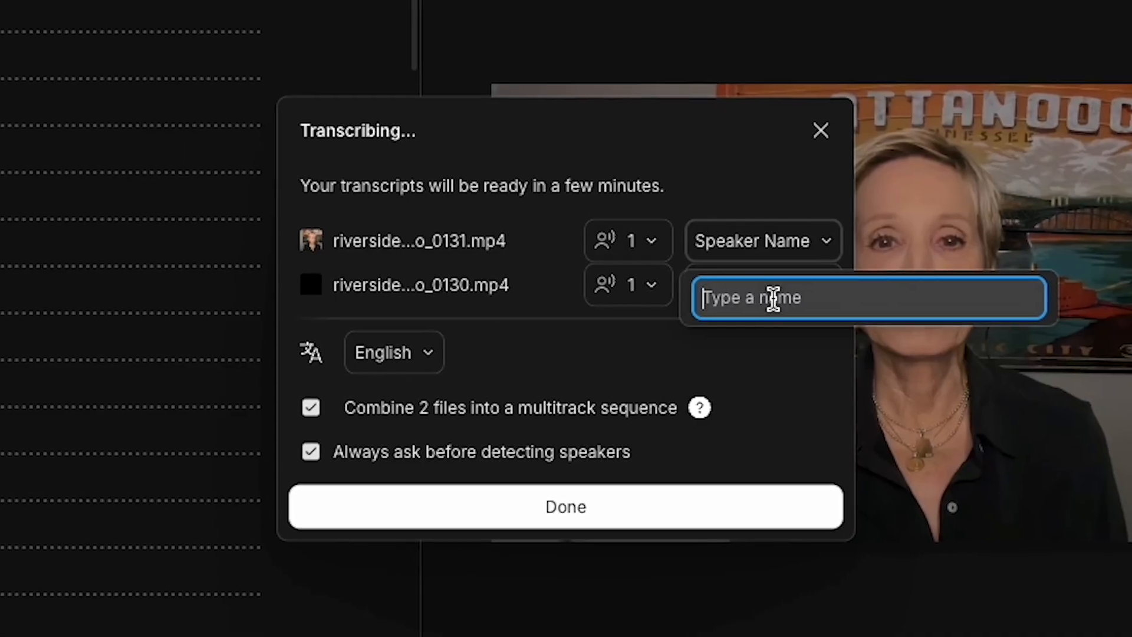
{"action": "type", "text": "Karen"}
{"action": "key", "text": "Return"}
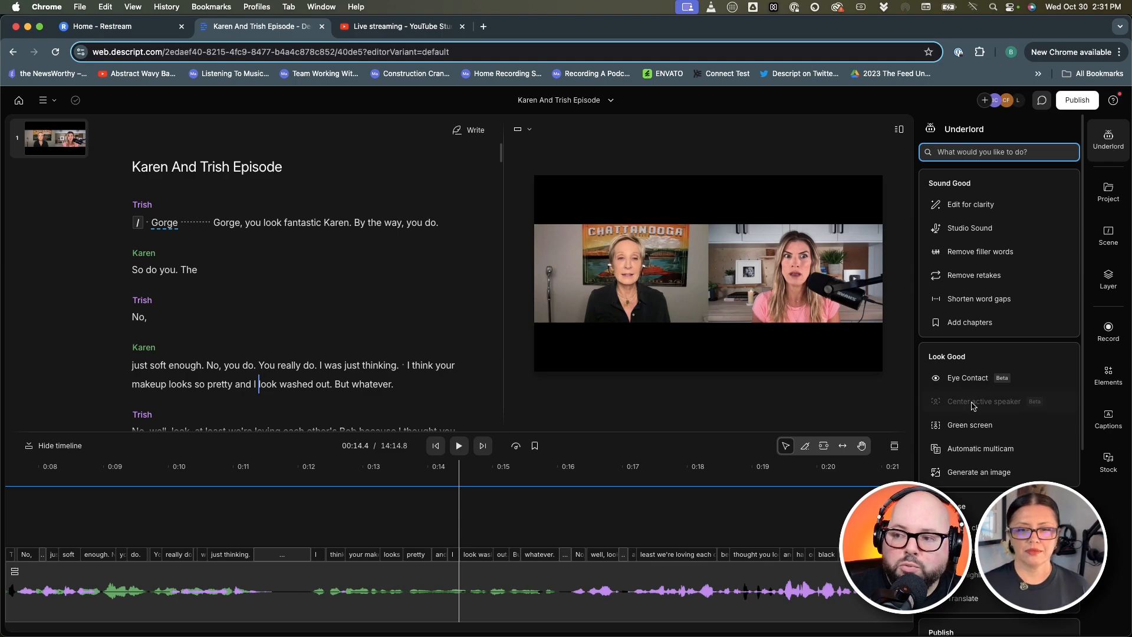
Run Automatic multicam with Automatic style, Occasional cutaways and the Multicam Full Screen layout pack
{"action": "mouse_move", "coordinate": [997, 297]}
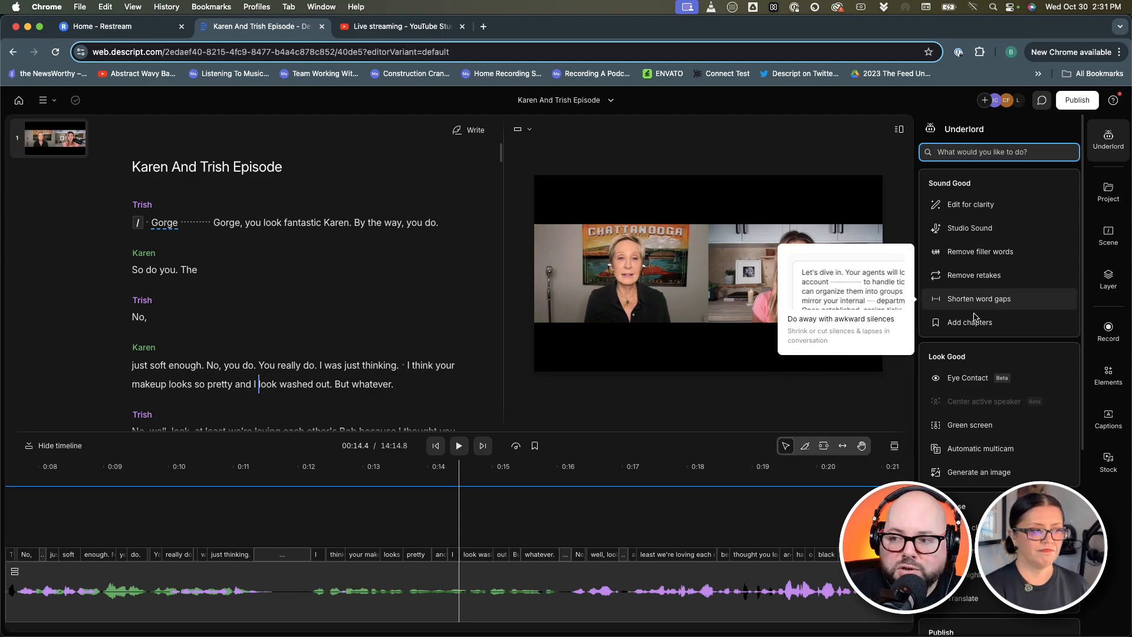
{"action": "mouse_move", "coordinate": [962, 460]}
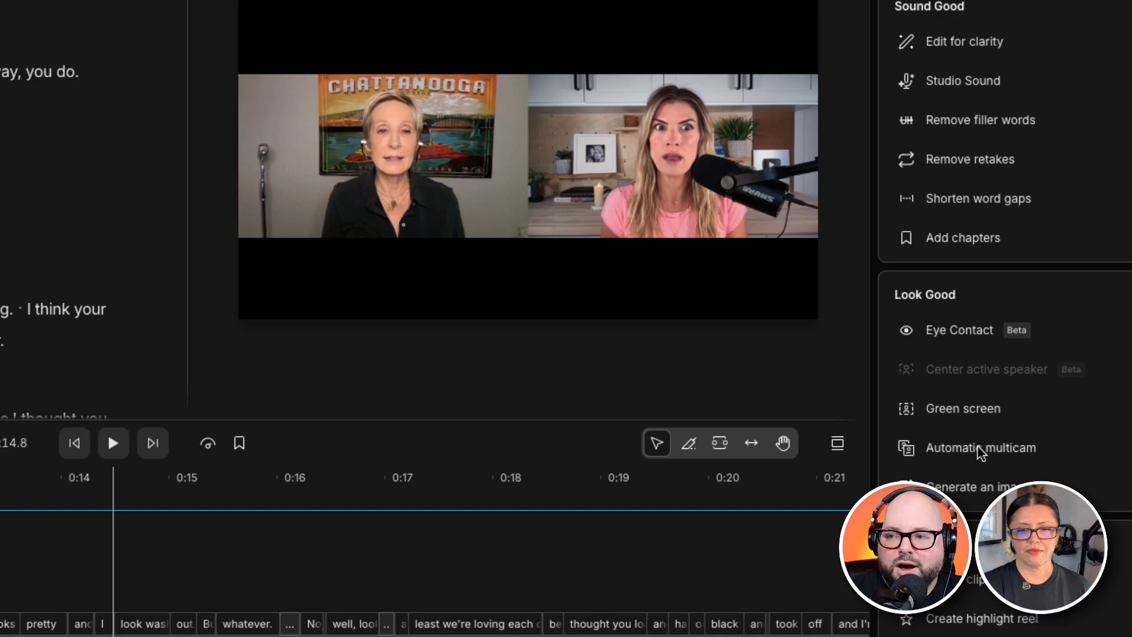
{"action": "left_click", "coordinate": [964, 449]}
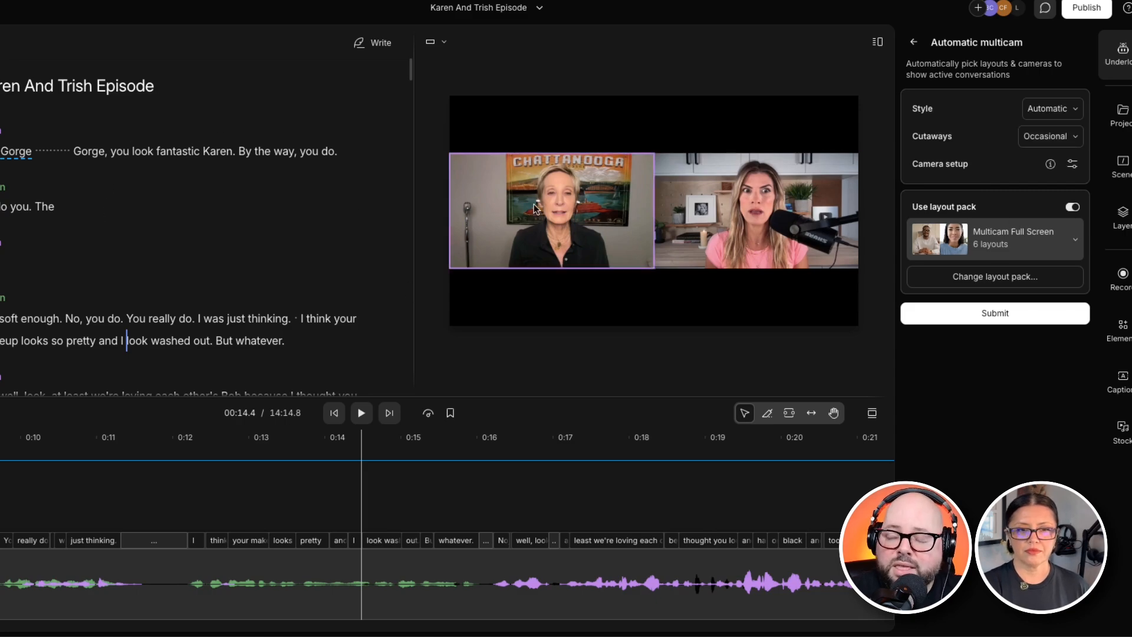
{"action": "left_click", "coordinate": [1064, 111]}
{"action": "left_click", "coordinate": [1046, 139]}
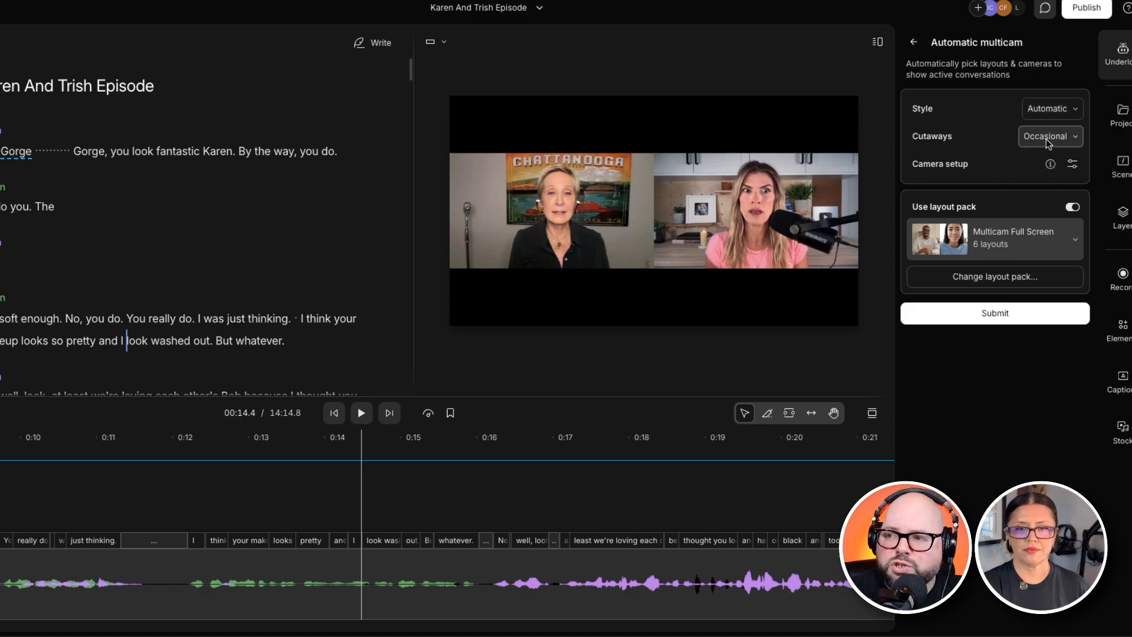
{"action": "left_click", "coordinate": [982, 277]}
{"action": "scroll", "coordinate": [976, 294], "scroll_direction": "down", "scroll_amount": 8}
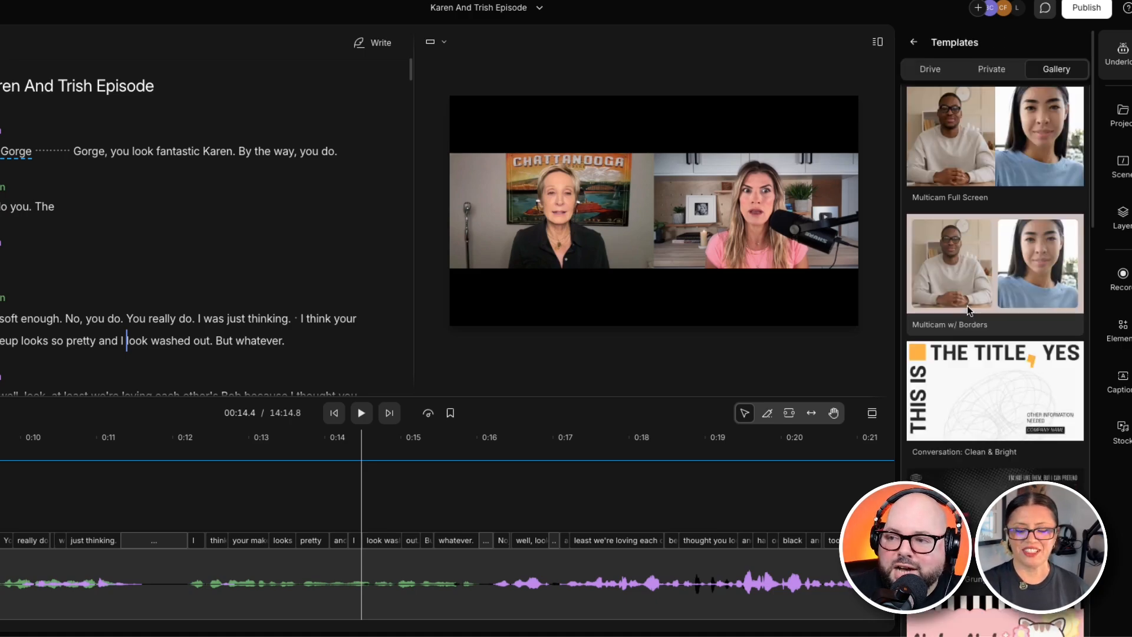
{"action": "scroll", "coordinate": [978, 301], "scroll_direction": "down", "scroll_amount": 5}
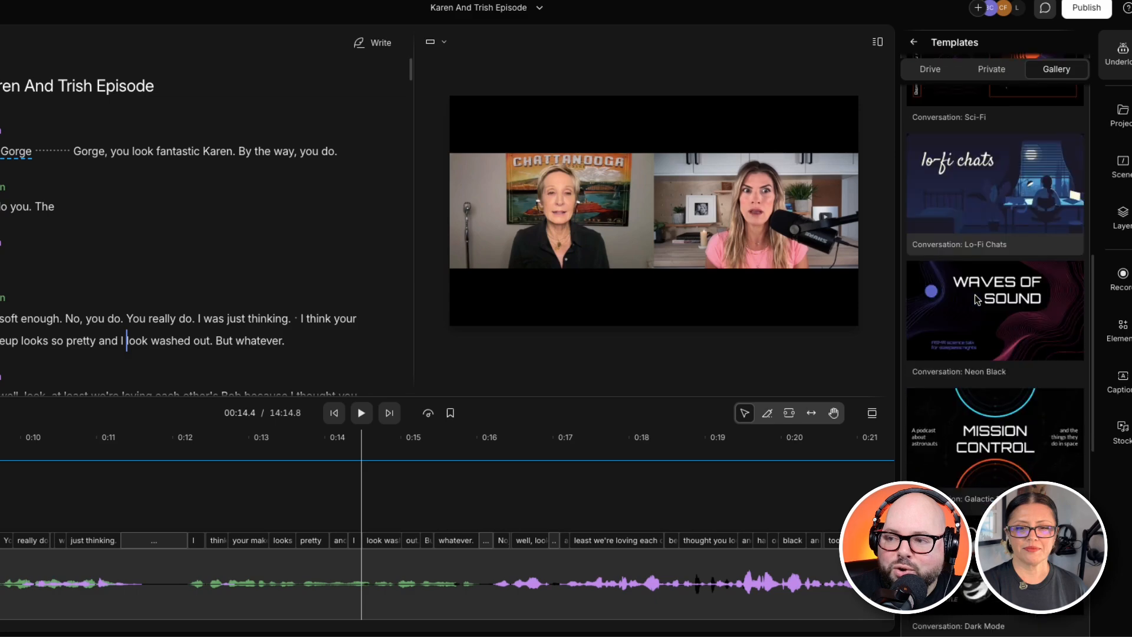
{"action": "scroll", "coordinate": [974, 294], "scroll_direction": "up", "scroll_amount": 10}
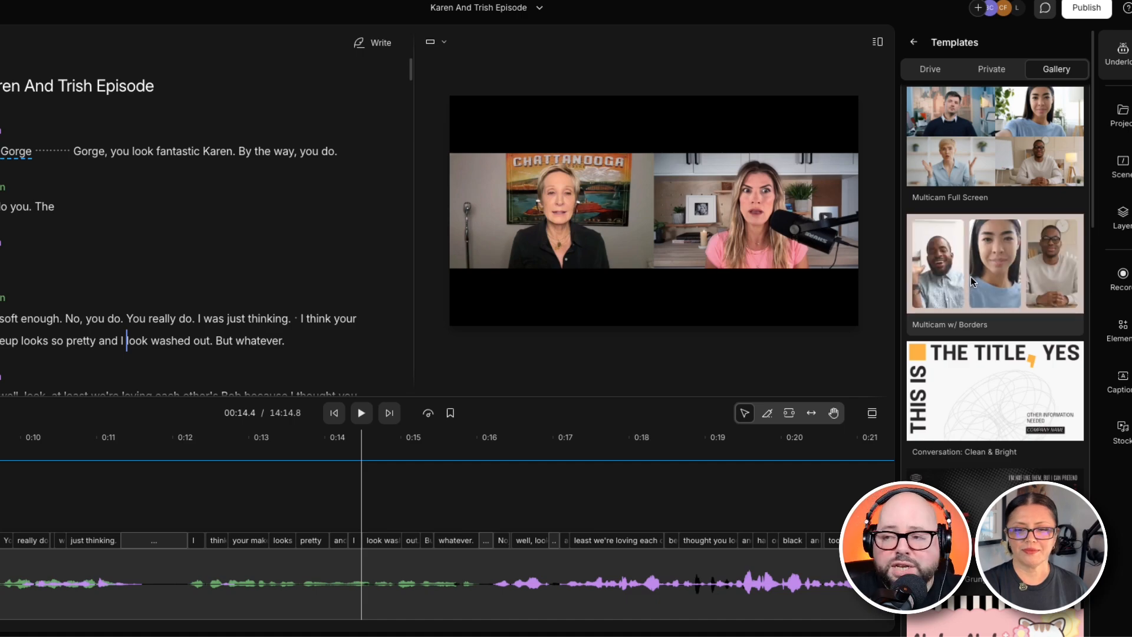
{"action": "left_click", "coordinate": [976, 159]}
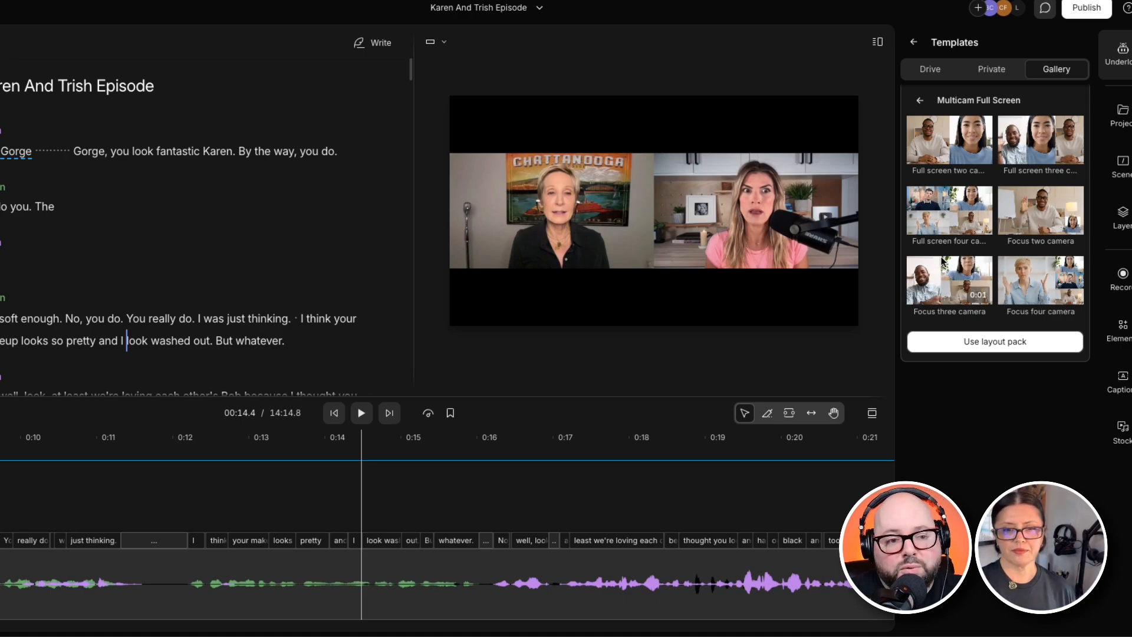
{"action": "left_click", "coordinate": [961, 347]}
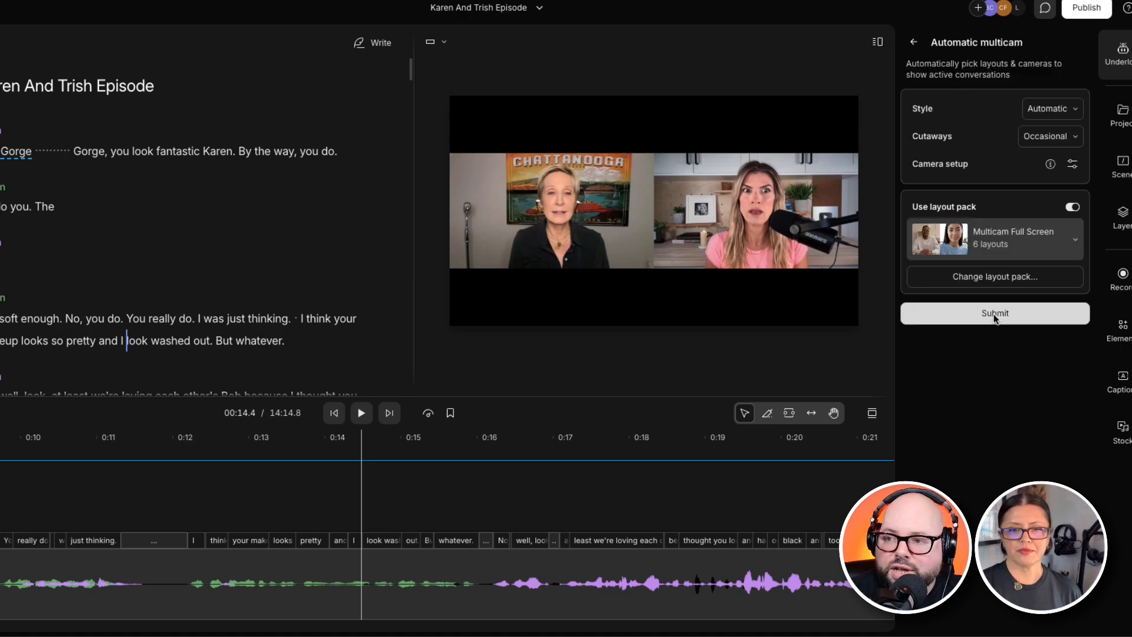
{"action": "left_click", "coordinate": [994, 315]}
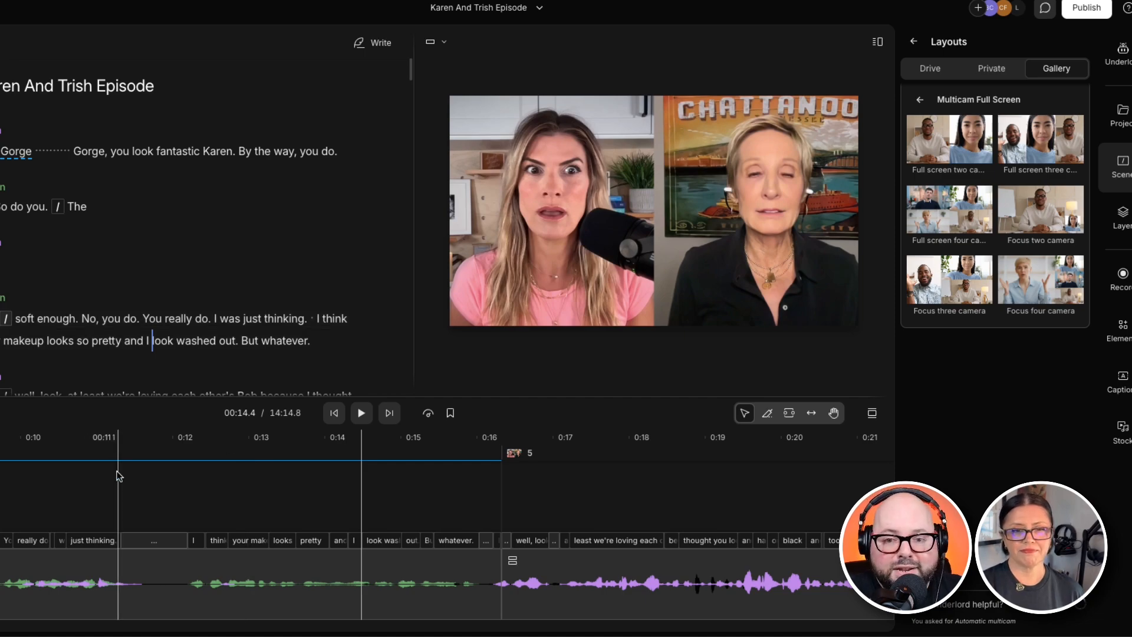
Scrub the timeline and preview individual scenes of the generated multicam sequence
{"action": "left_click_drag", "start_coordinate": [12, 436], "coordinate": [228, 495]}
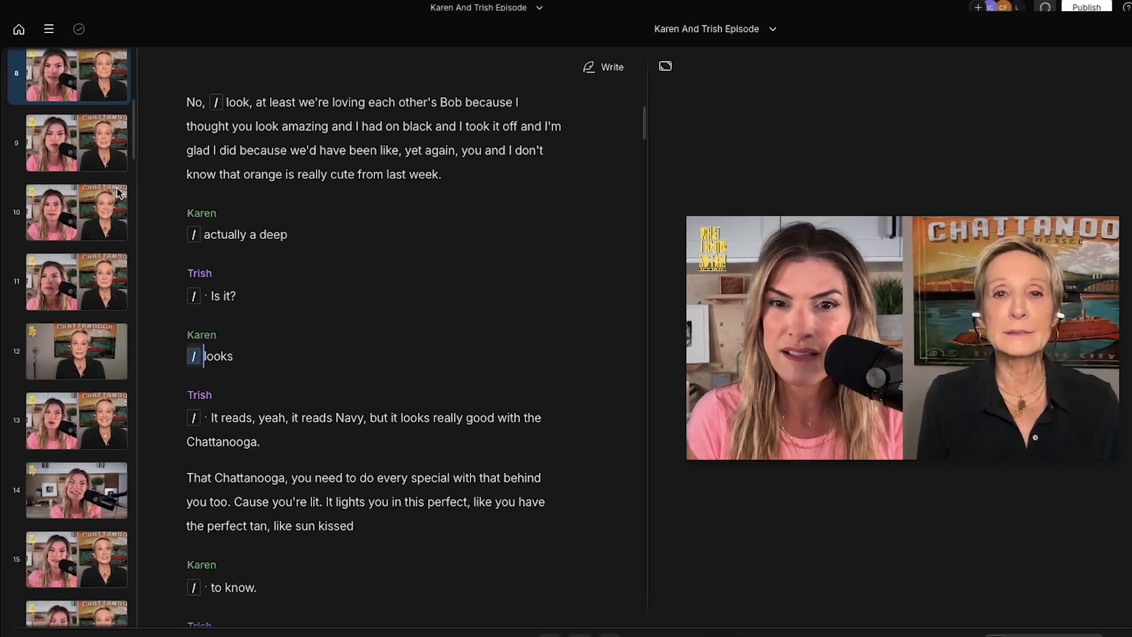
{"action": "left_click", "coordinate": [54, 284]}
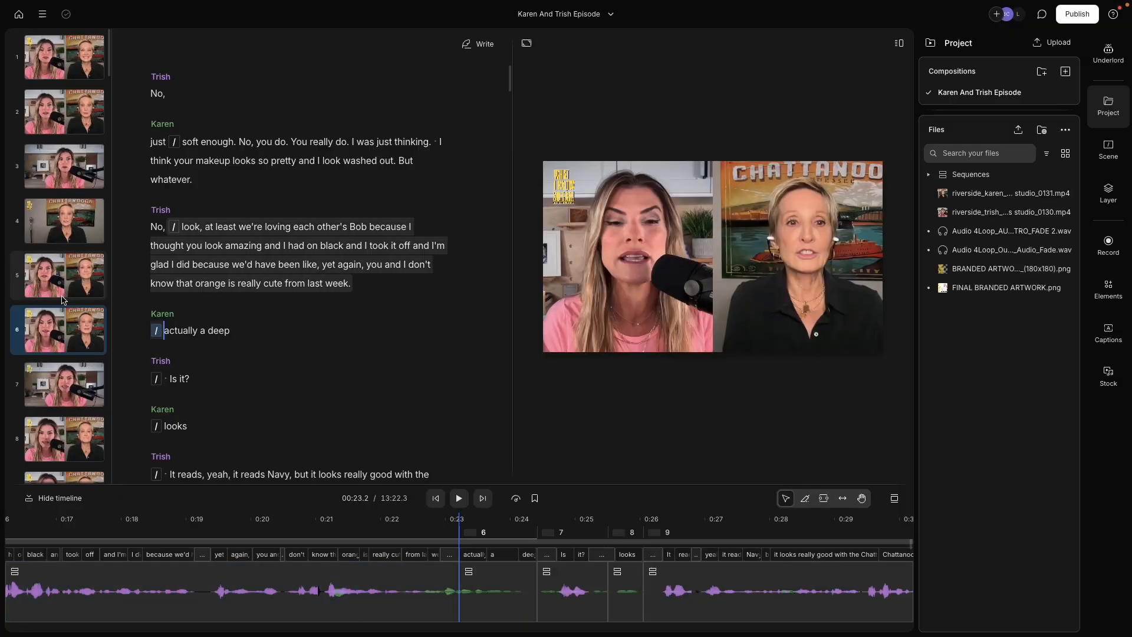
{"action": "left_click", "coordinate": [65, 393]}
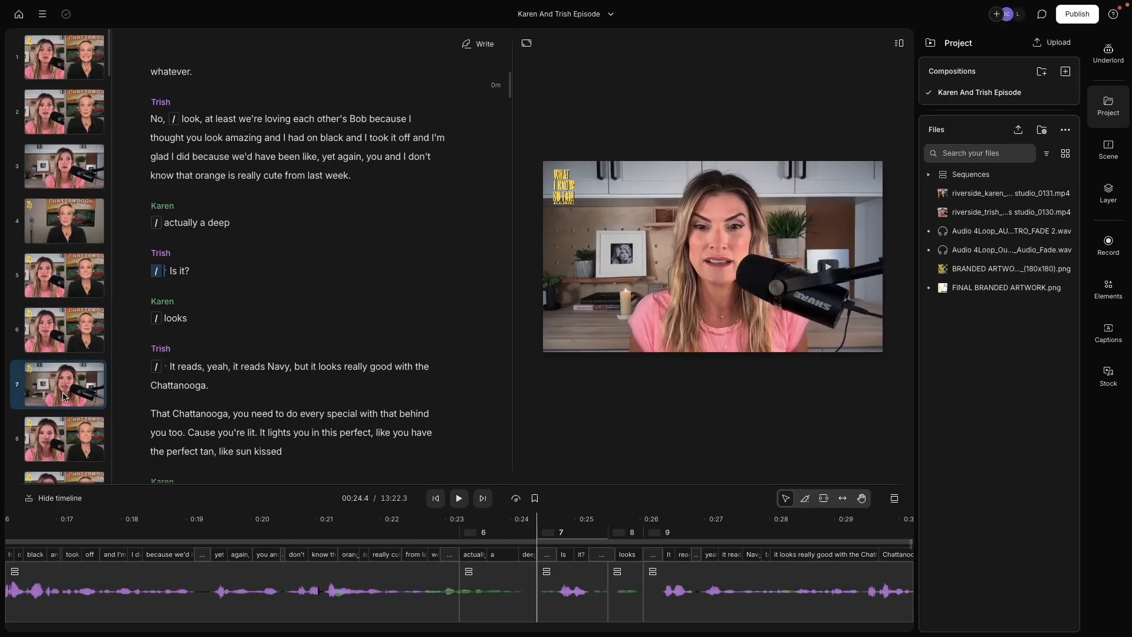
{"action": "left_click", "coordinate": [66, 443]}
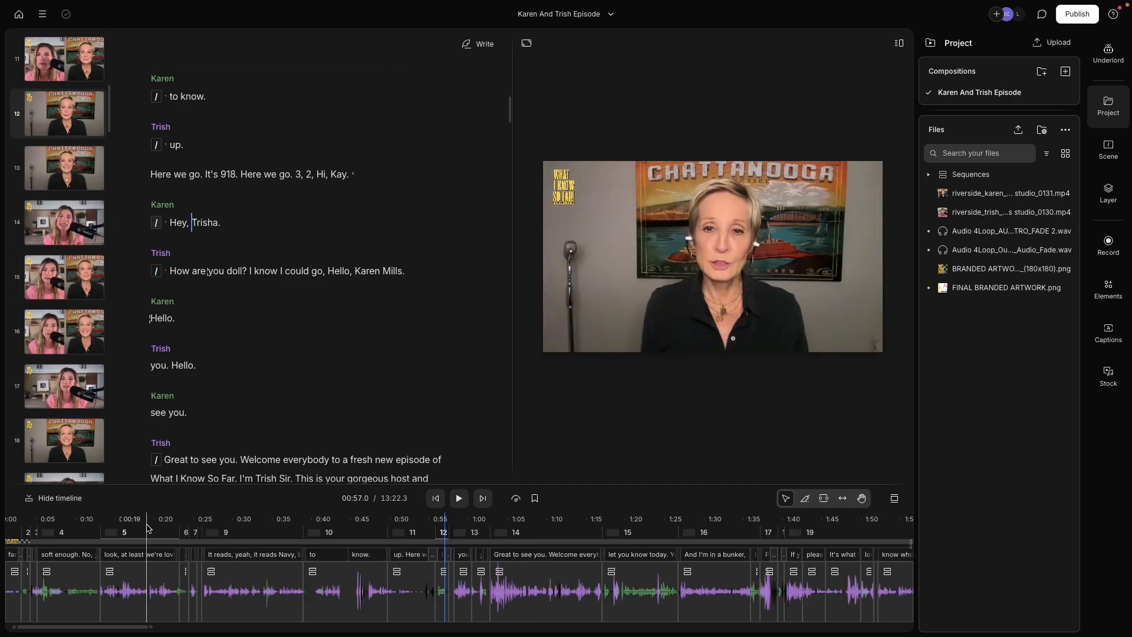
{"action": "left_click_drag", "start_coordinate": [147, 518], "coordinate": [8, 514]}
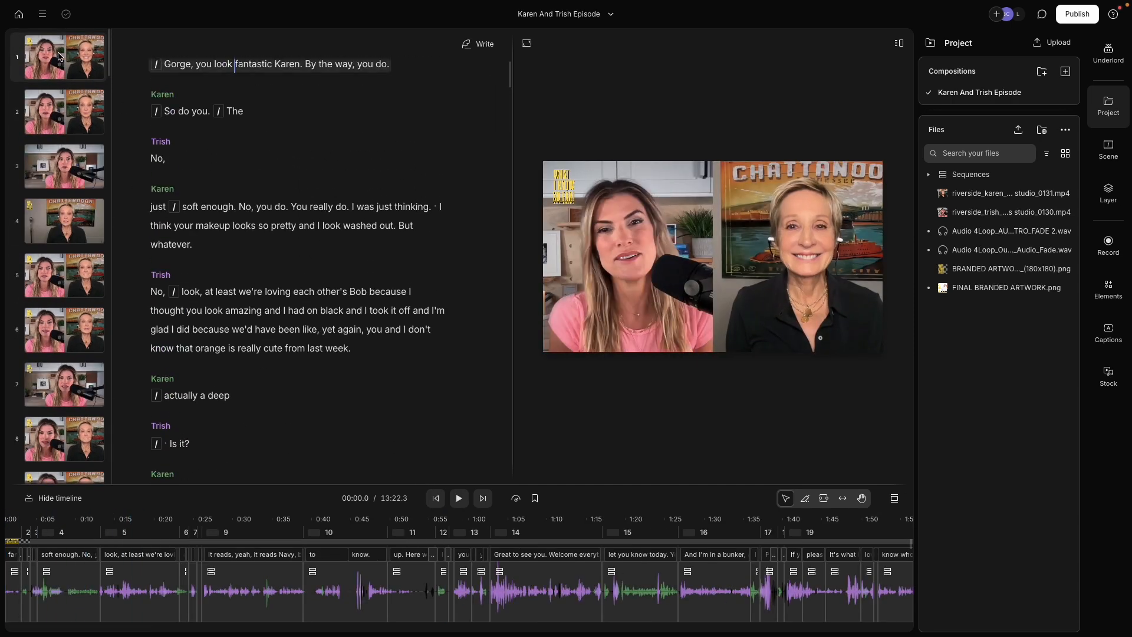
Step through scenes 1 to 8 one by one to review each generated layout
{"action": "left_click", "coordinate": [59, 57]}
{"action": "left_click", "coordinate": [57, 108]}
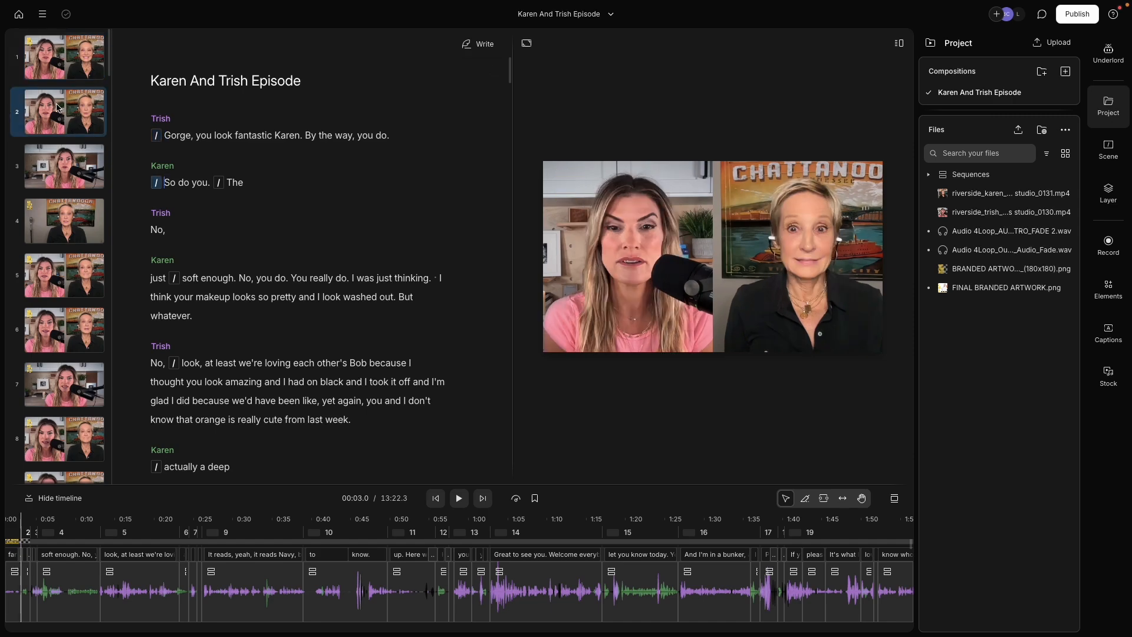
{"action": "left_click", "coordinate": [64, 167]}
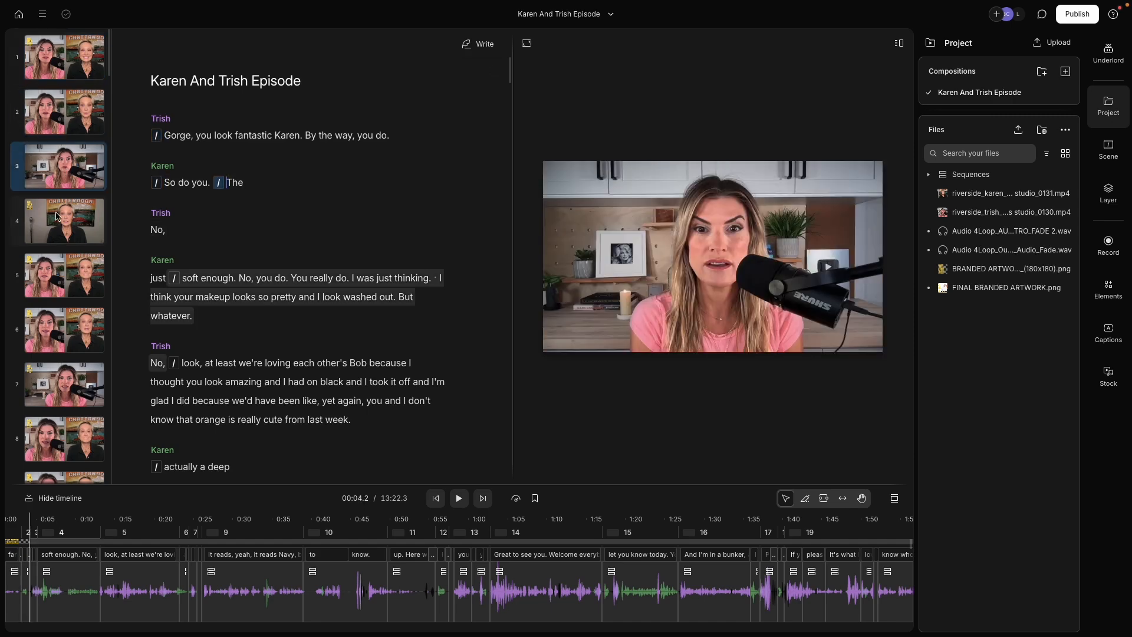
{"action": "left_click", "coordinate": [61, 218]}
{"action": "left_click", "coordinate": [64, 269]}
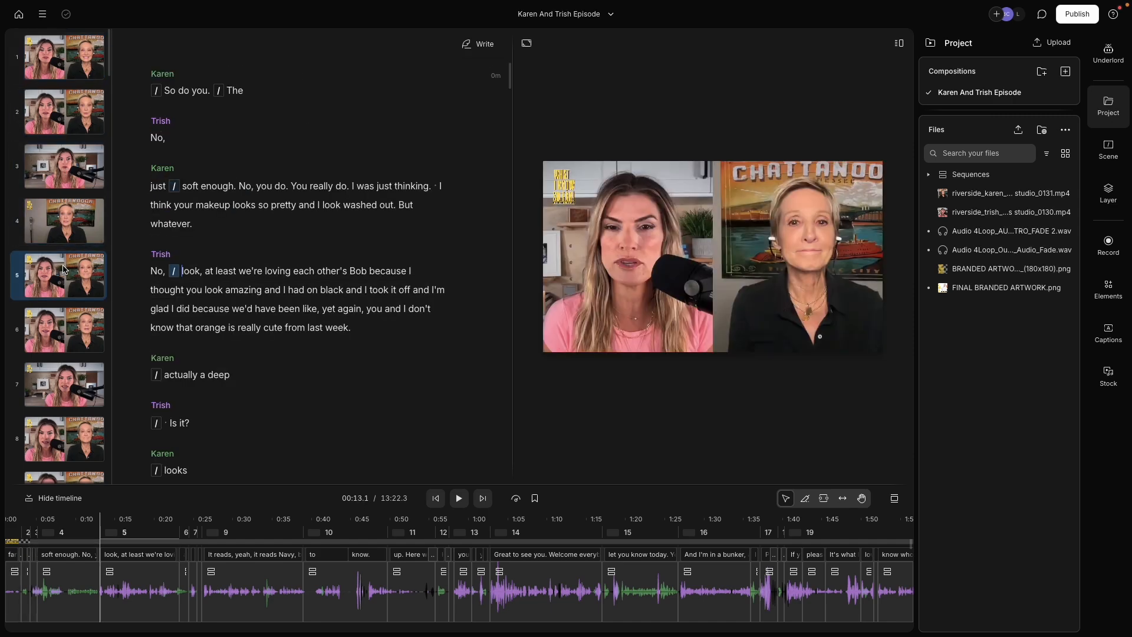
{"action": "left_click", "coordinate": [66, 329]}
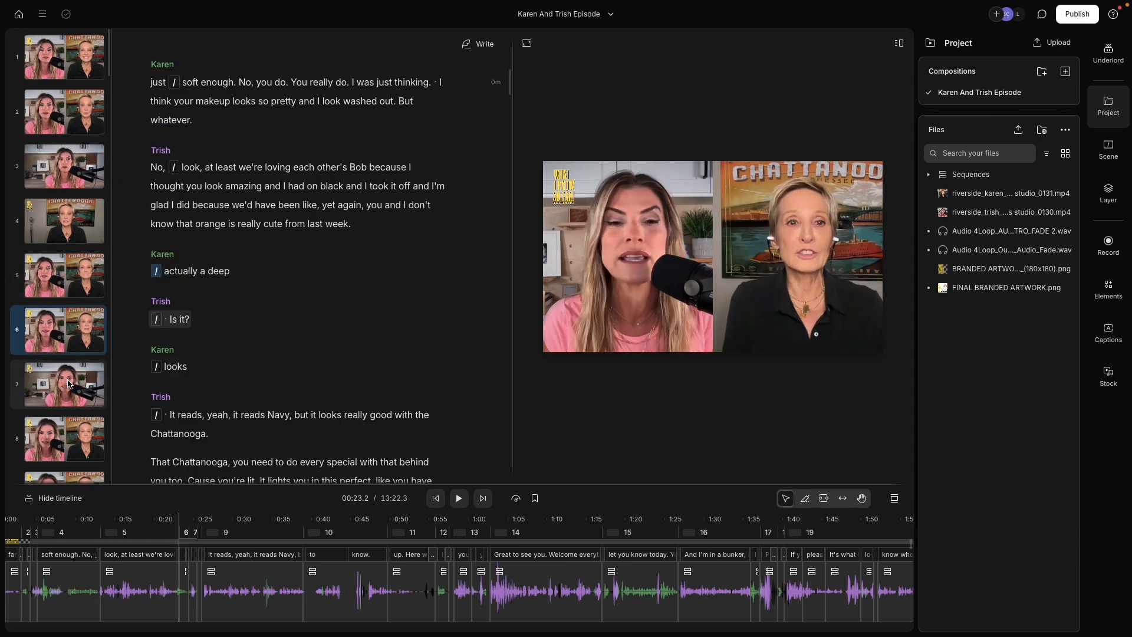
{"action": "left_click", "coordinate": [70, 384]}
{"action": "left_click", "coordinate": [66, 421]}
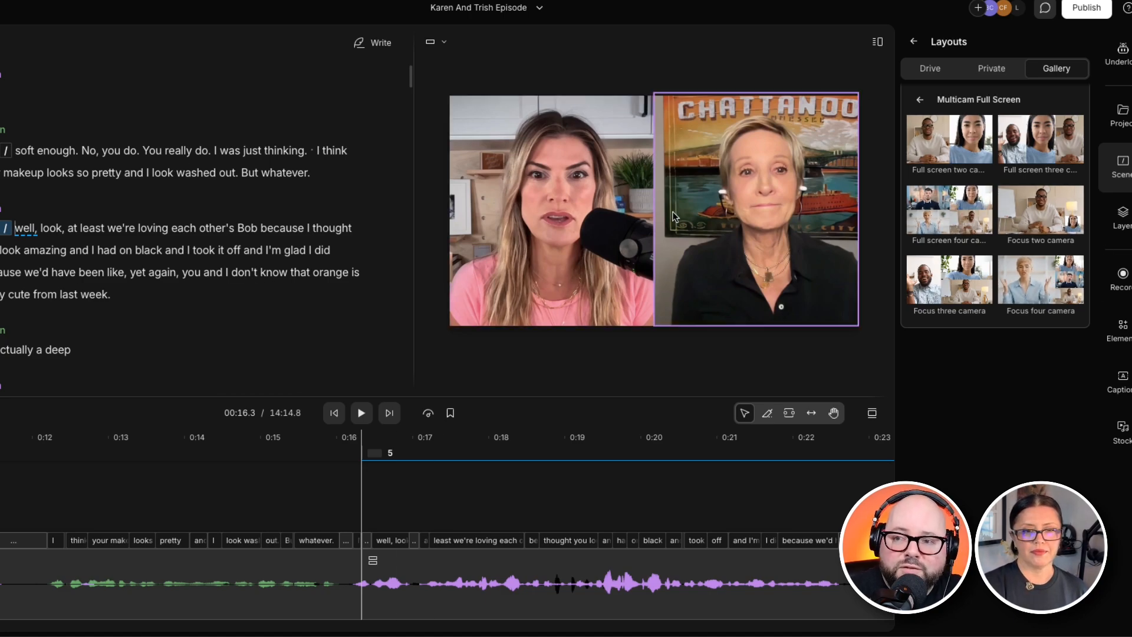
Move back and forth between neighbouring scenes in the script to compare their camera layouts
{"action": "scroll", "coordinate": [15, 158], "scroll_direction": "up", "scroll_amount": 3}
{"action": "scroll", "coordinate": [14, 158], "scroll_direction": "down", "scroll_amount": 1}
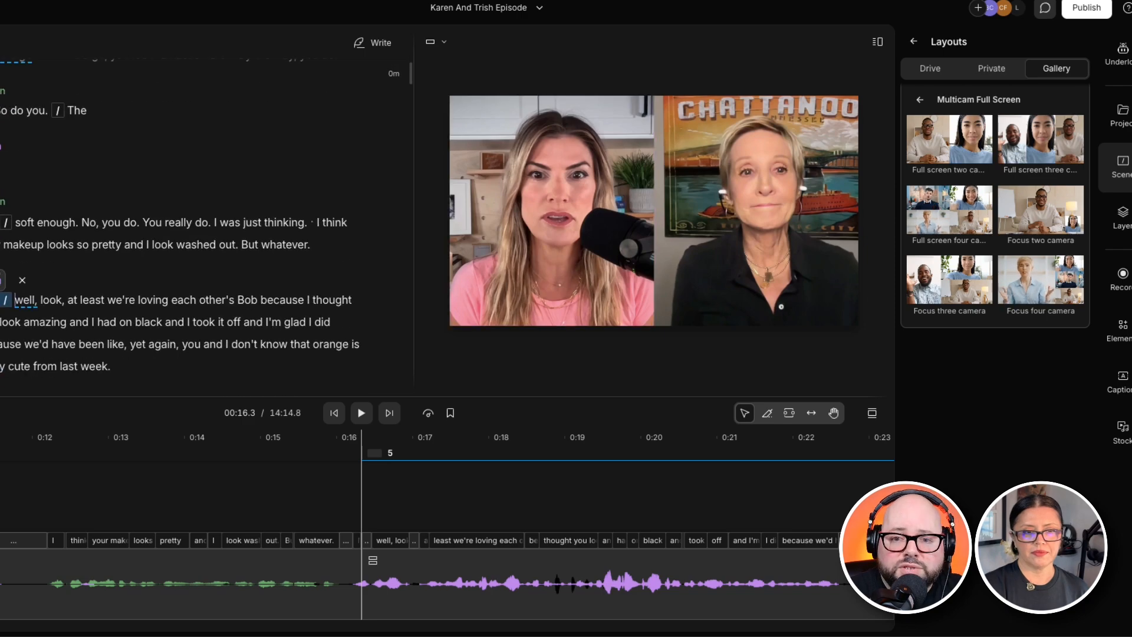
{"action": "scroll", "coordinate": [15, 158], "scroll_direction": "up", "scroll_amount": 1}
{"action": "key", "text": "alt+Down"}
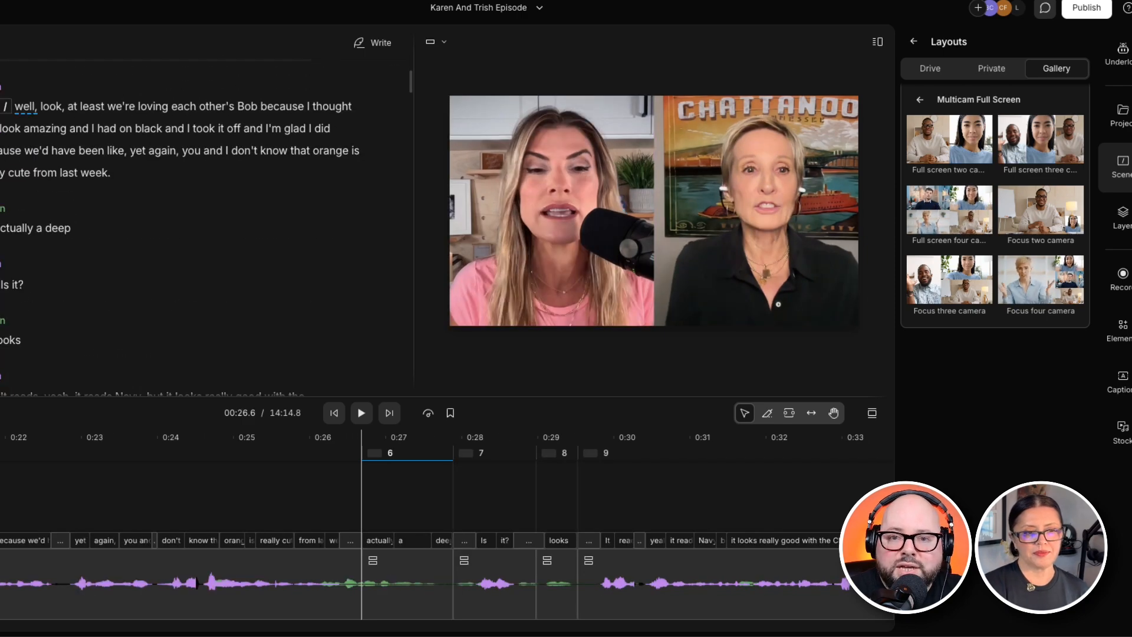
{"action": "key", "text": "alt+Up"}
{"action": "key", "text": "alt+Up"}
{"action": "key", "text": "alt+Up"}
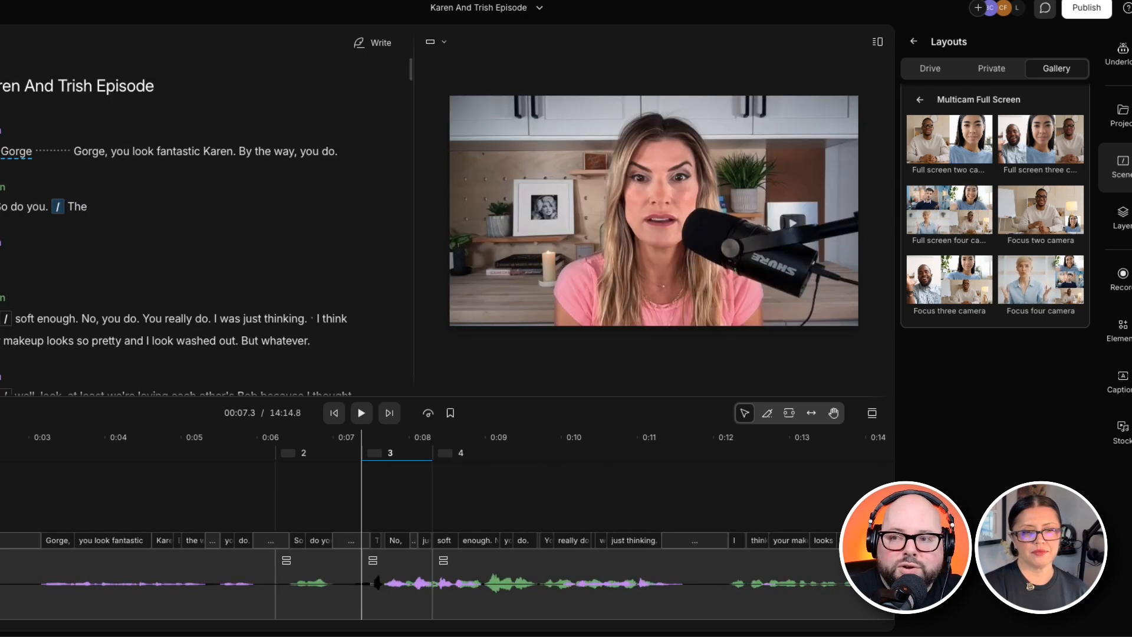
{"action": "key", "text": "alt+Down"}
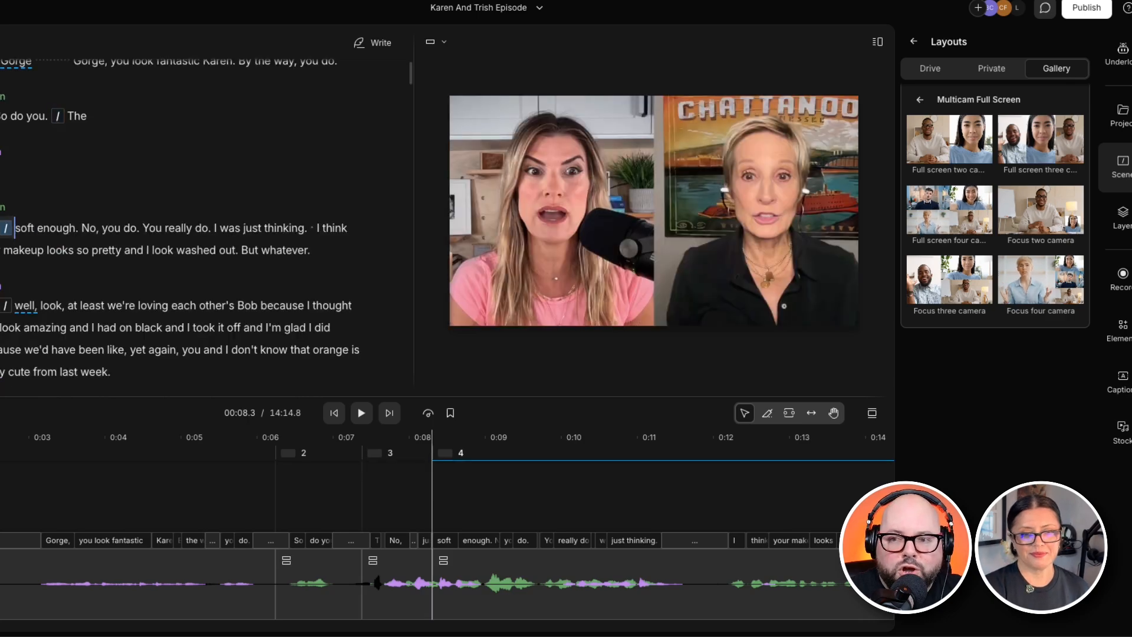
{"action": "key", "text": "alt+Down"}
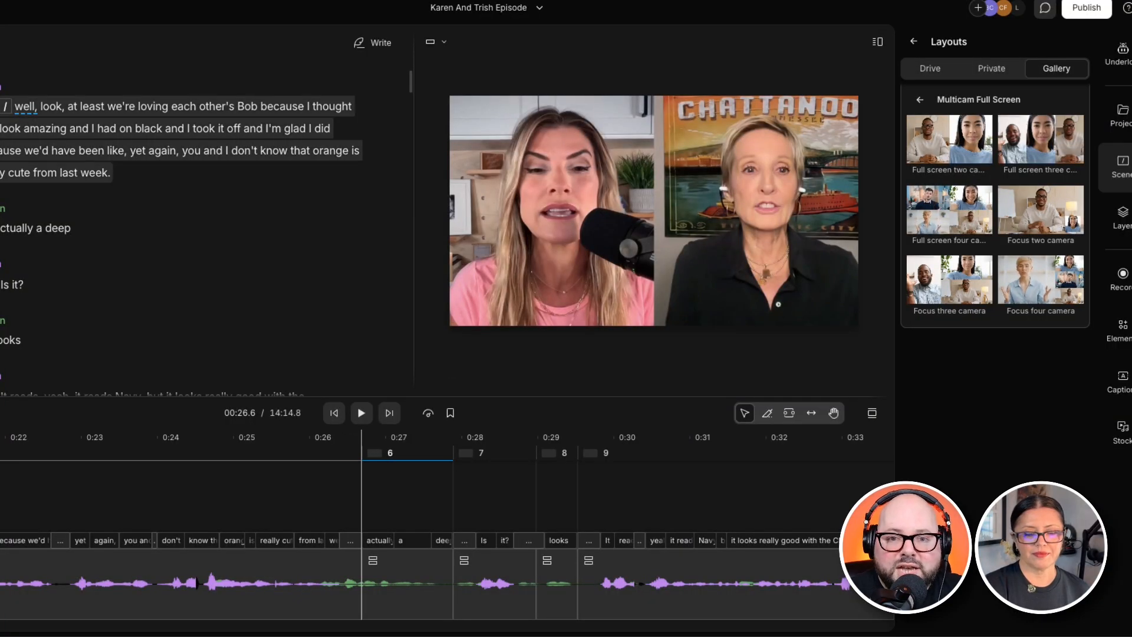
{"action": "key", "text": "alt+Up"}
{"action": "key", "text": "alt+Up"}
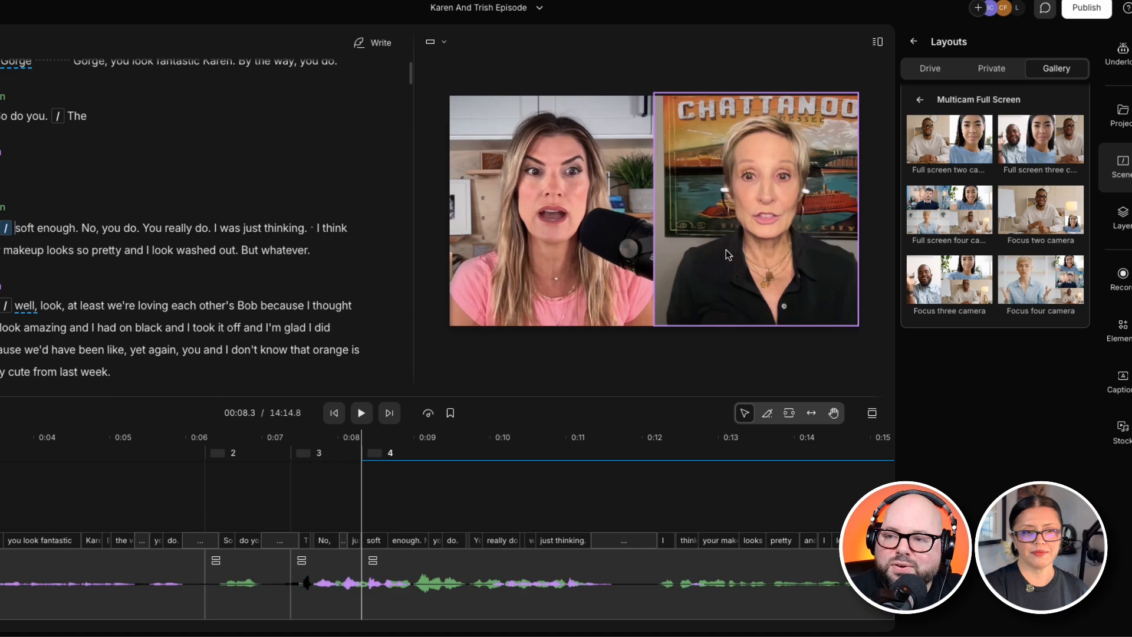
In scene 4, delete the left camera and stretch the remaining camera to fill the whole frame
{"action": "left_click", "coordinate": [558, 238]}
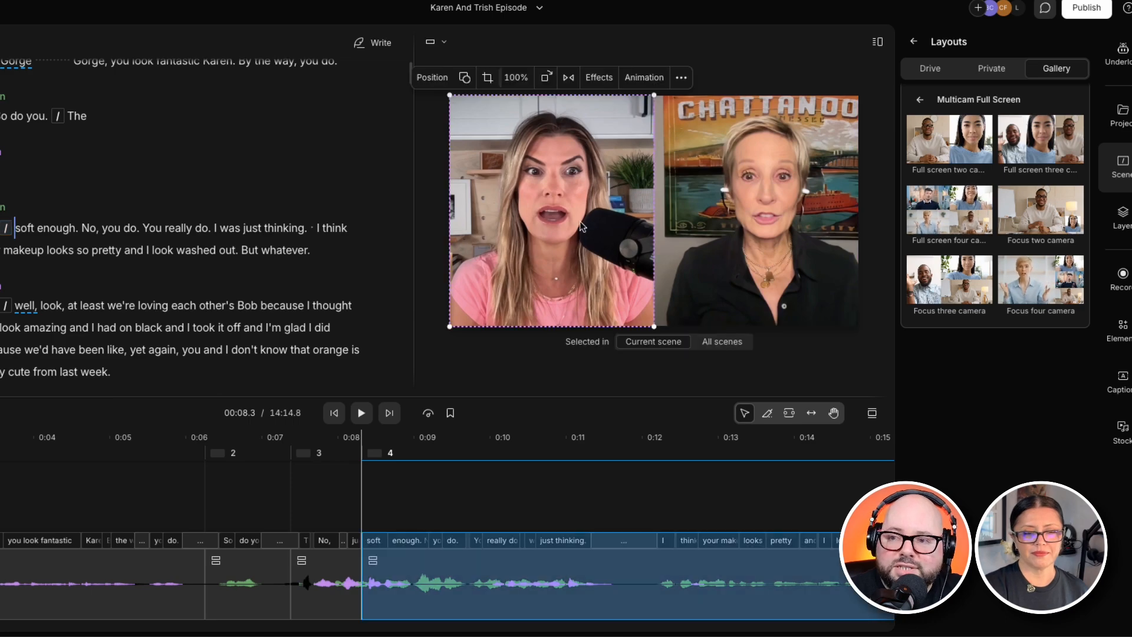
{"action": "key", "text": "Delete"}
{"action": "left_click", "coordinate": [663, 230]}
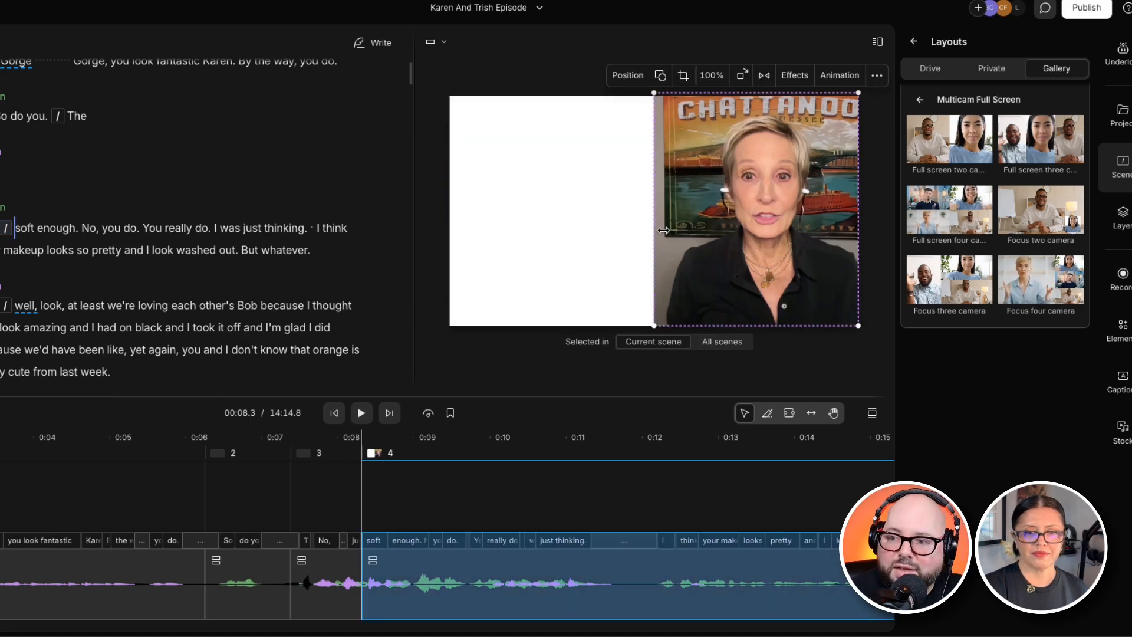
{"action": "left_click_drag", "start_coordinate": [659, 206], "coordinate": [451, 200]}
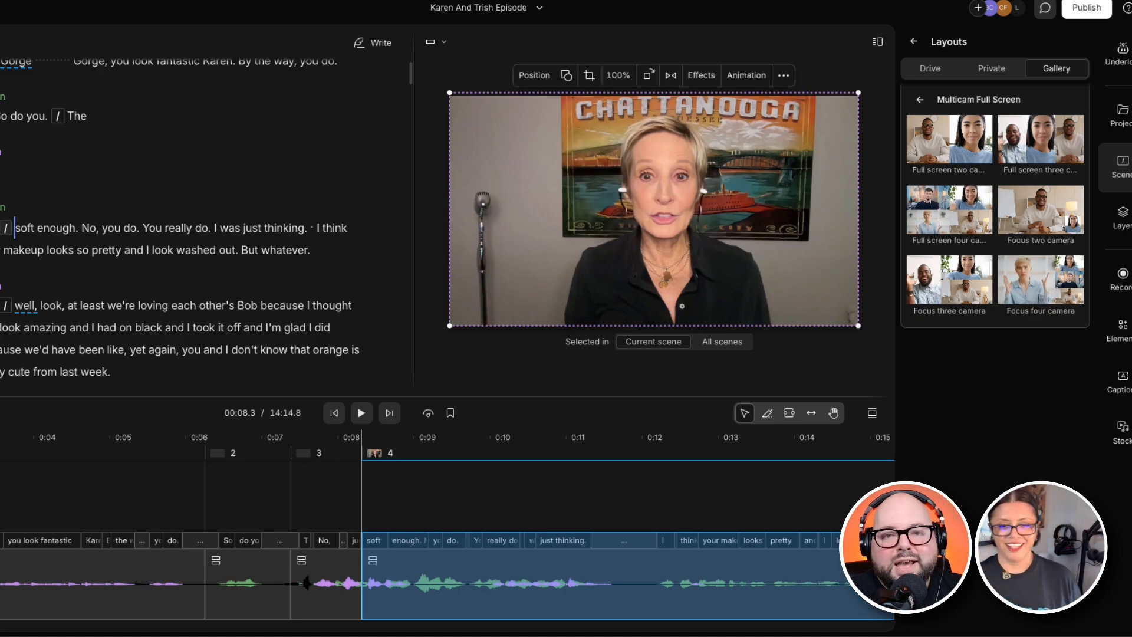